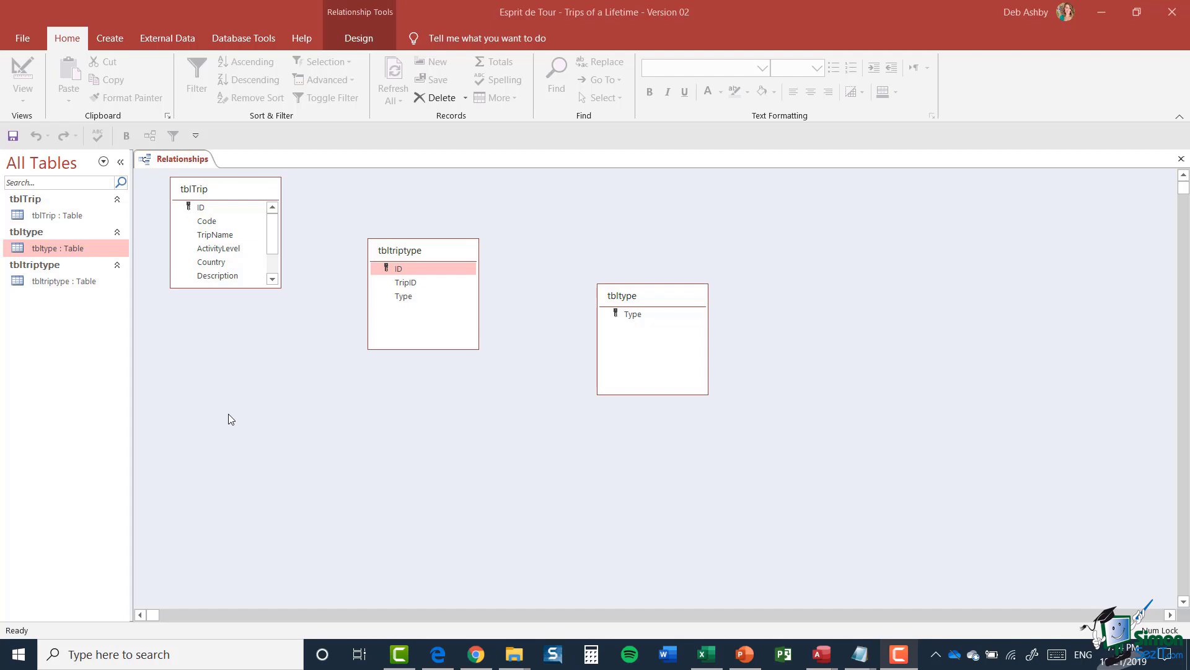
# Step: Create a one-to-many relationship from tblTrip's ID to tbltriptype's TripID with referential integrity enforced
pyautogui.click(1009, 483)
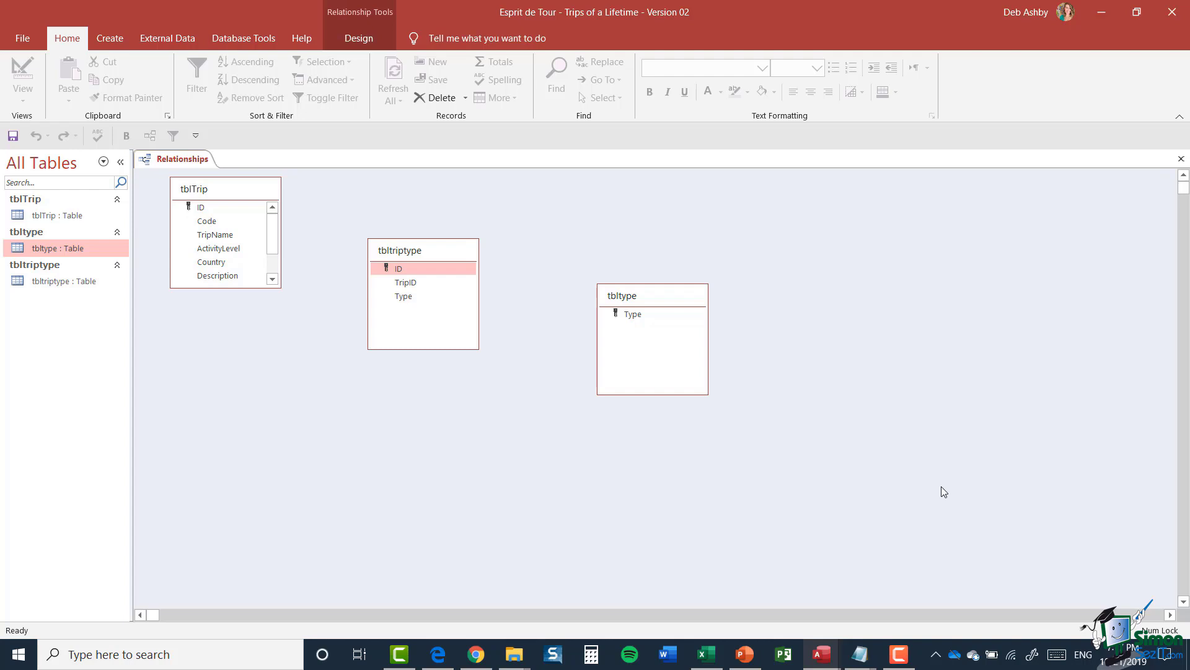
pyautogui.moveTo(205, 207); pyautogui.dragTo(407, 285)
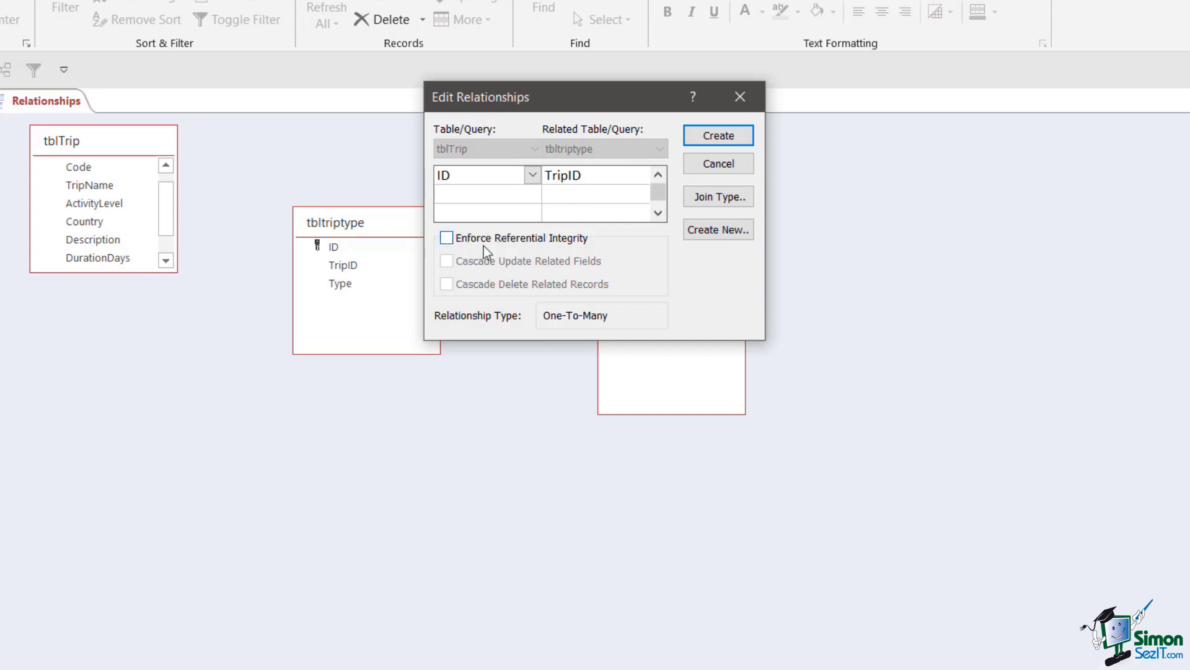
pyautogui.click(445, 239)
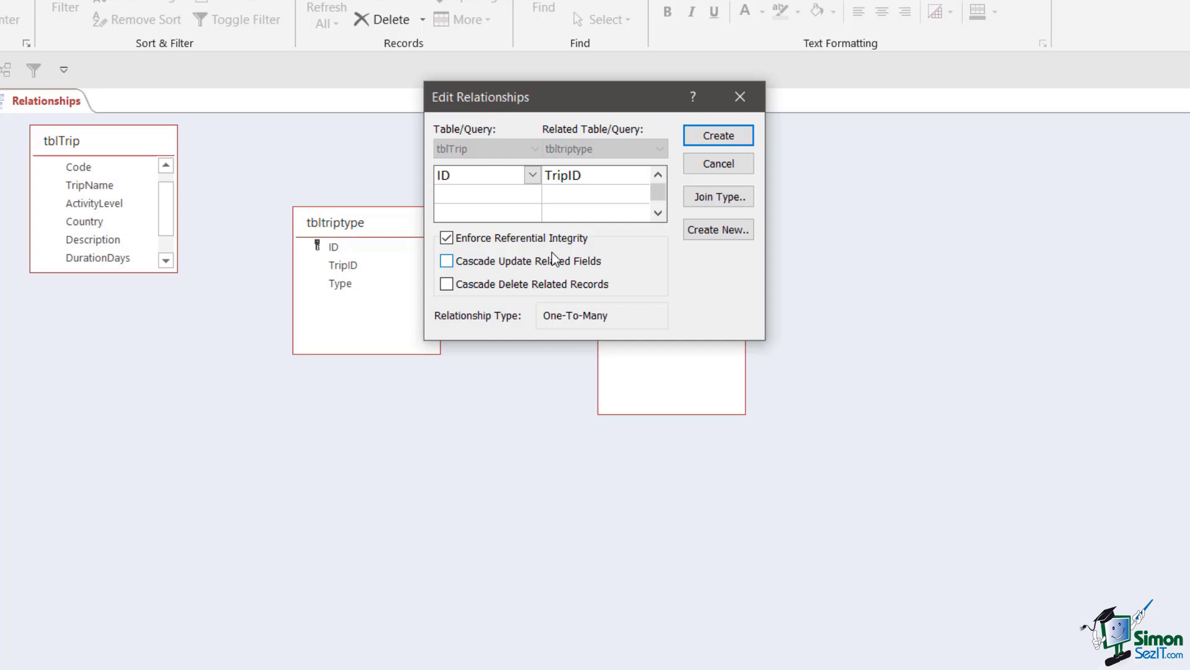
pyautogui.click(454, 289)
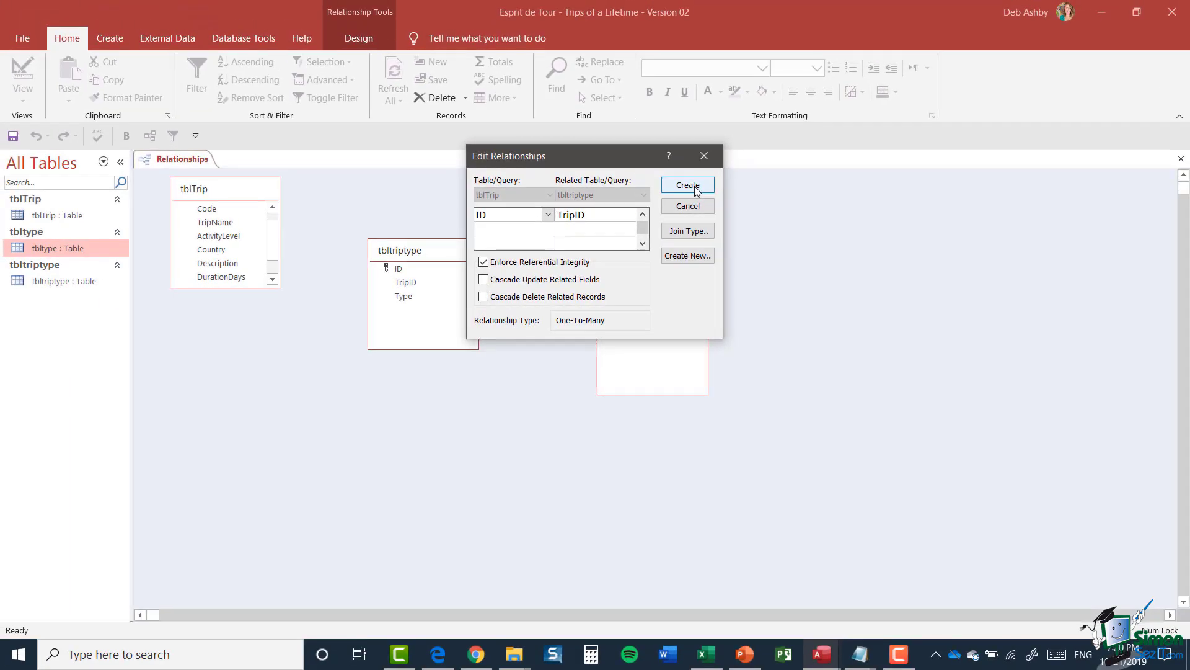
pyautogui.click(688, 185)
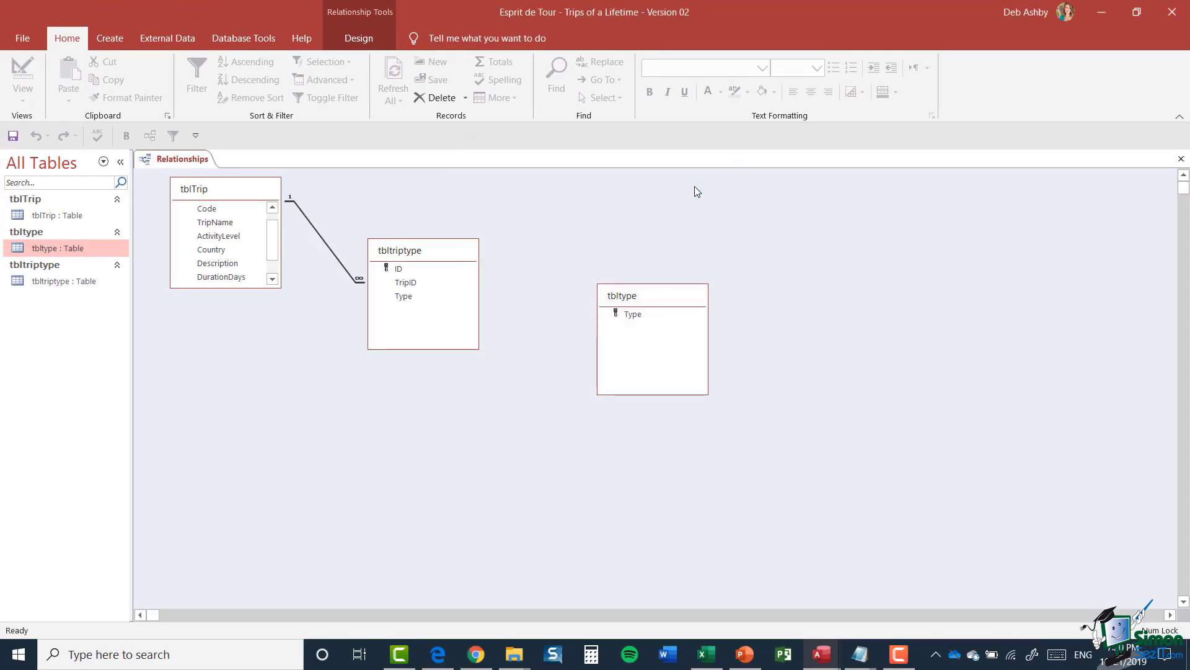
# Step: Relate tbltype's Type to tbltriptype's Type with referential integrity enforced, and close the relationships diagram, saving its layout
pyautogui.scroll(1, 279, 232)
pyautogui.scroll(1, 279, 232)
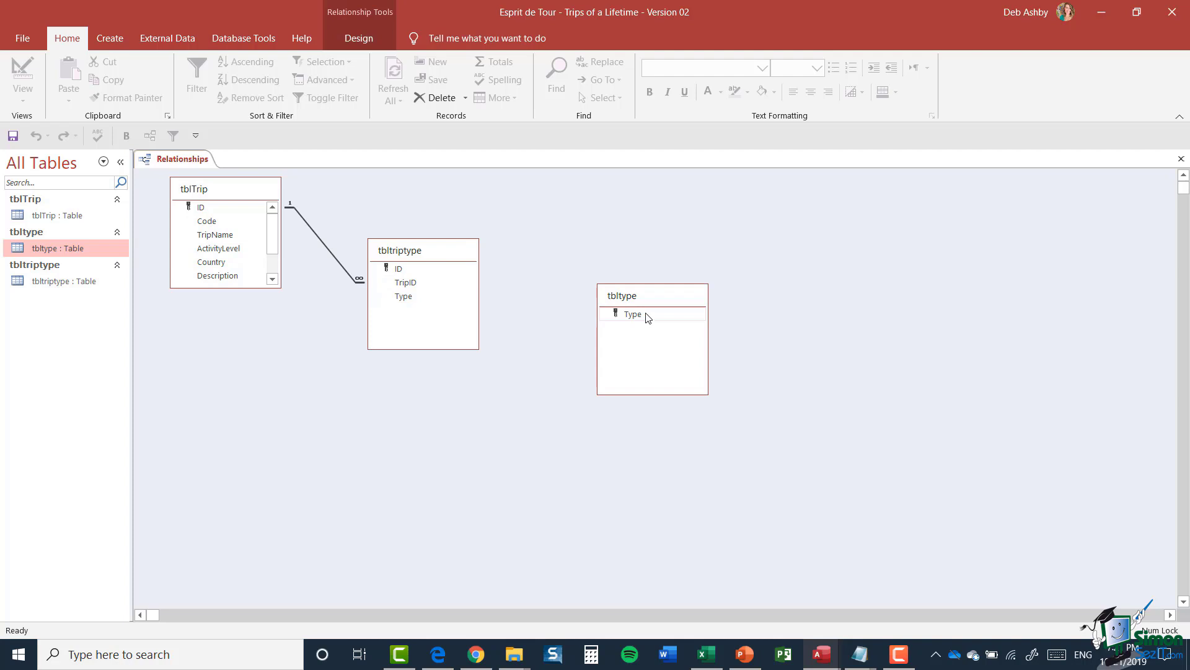
pyautogui.moveTo(647, 317); pyautogui.dragTo(401, 302)
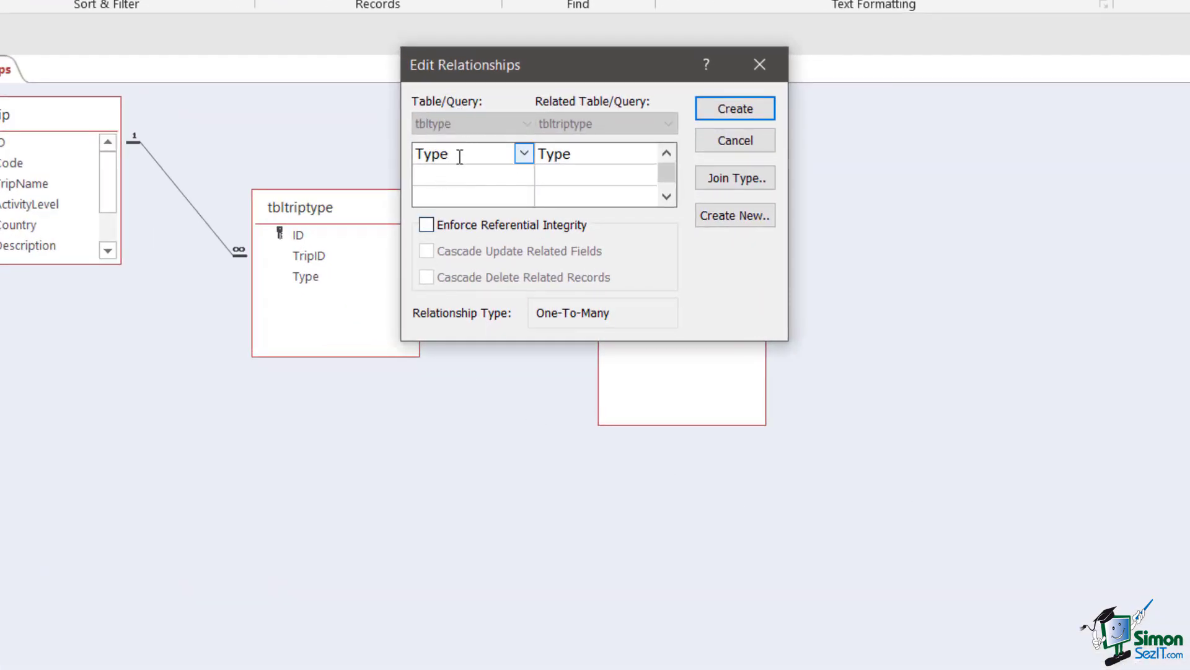
pyautogui.moveTo(514, 62); pyautogui.dragTo(916, 47)
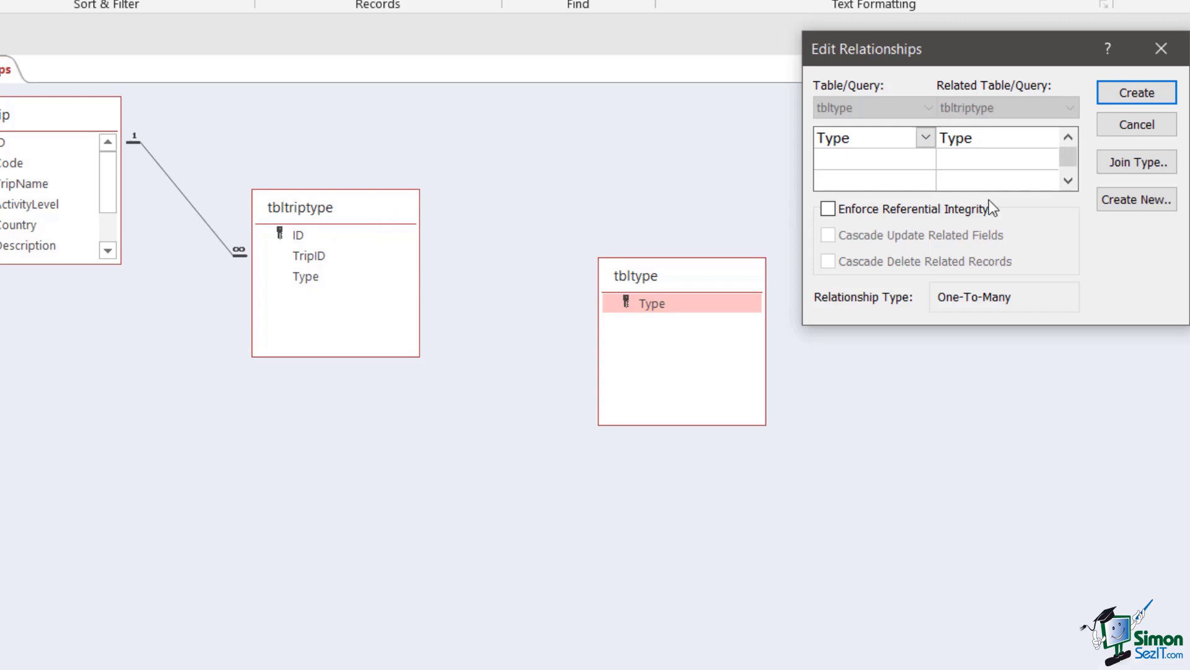
pyautogui.click(830, 208)
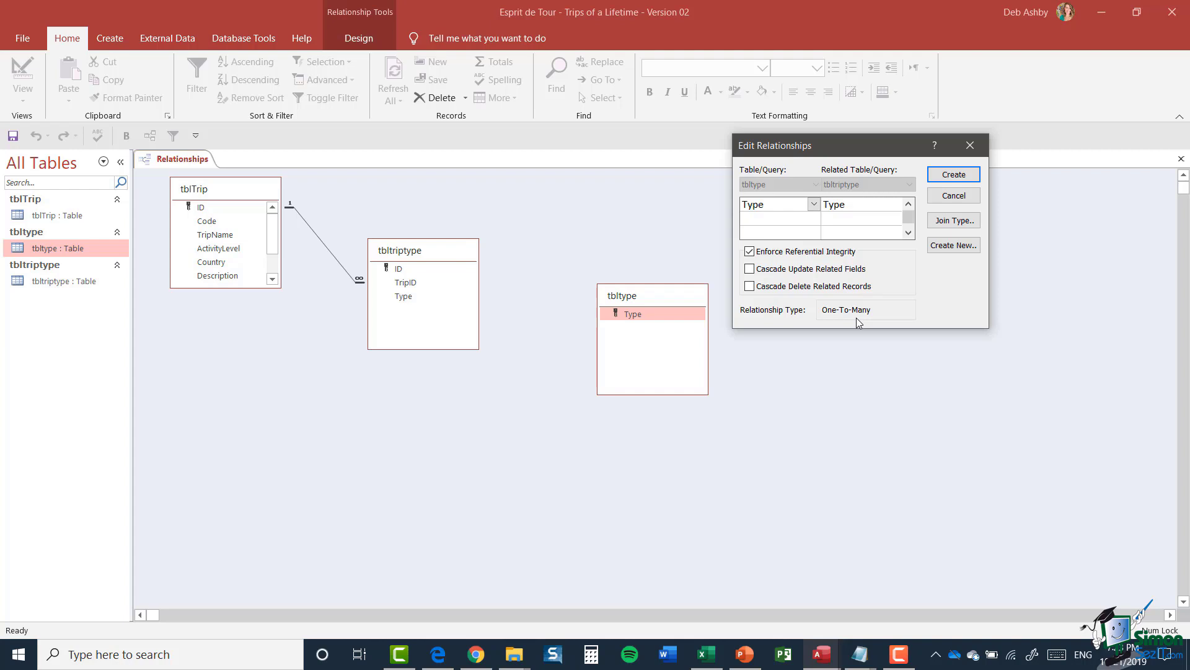
pyautogui.click(954, 176)
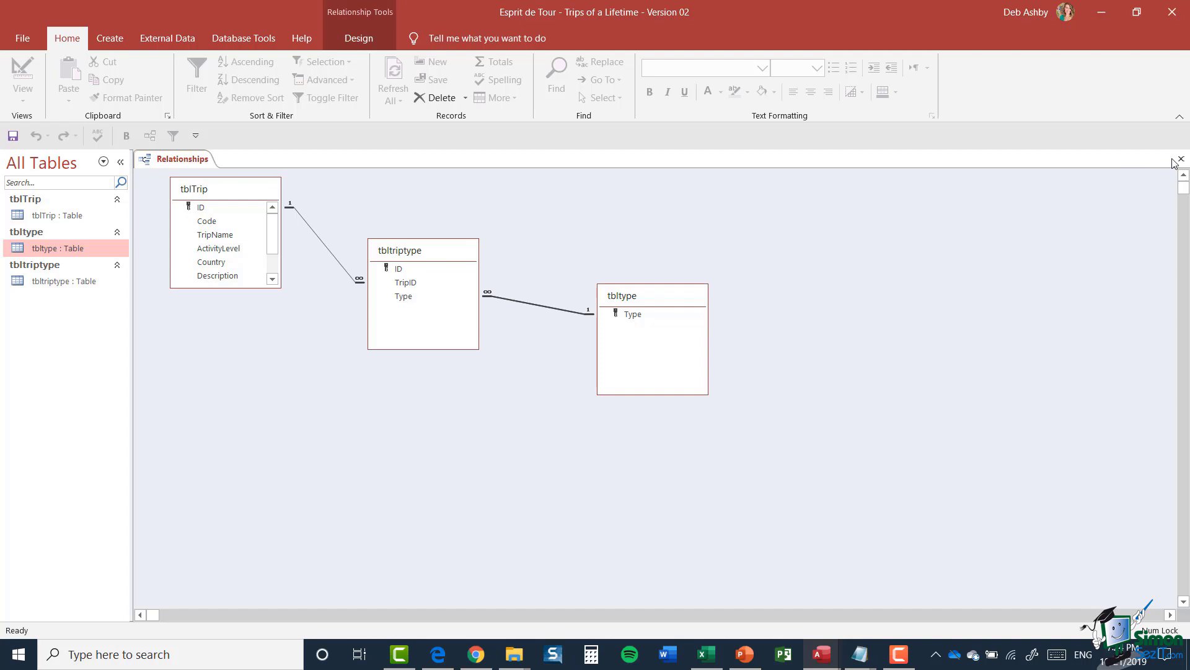
pyautogui.click(1181, 158)
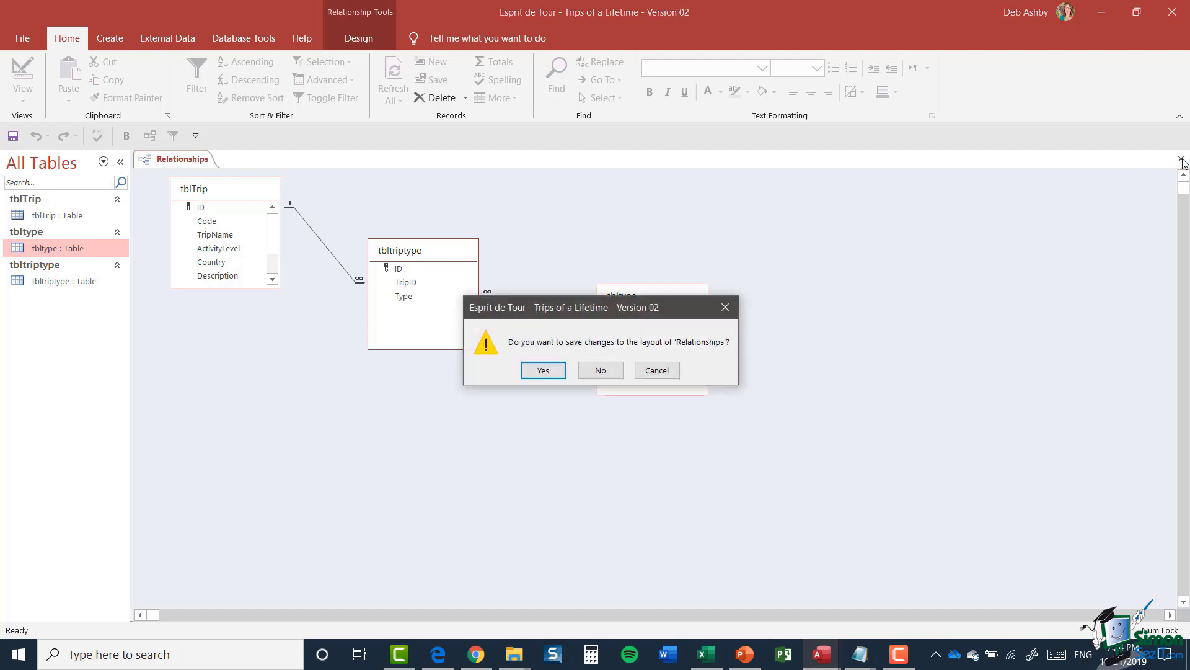
pyautogui.click(543, 371)
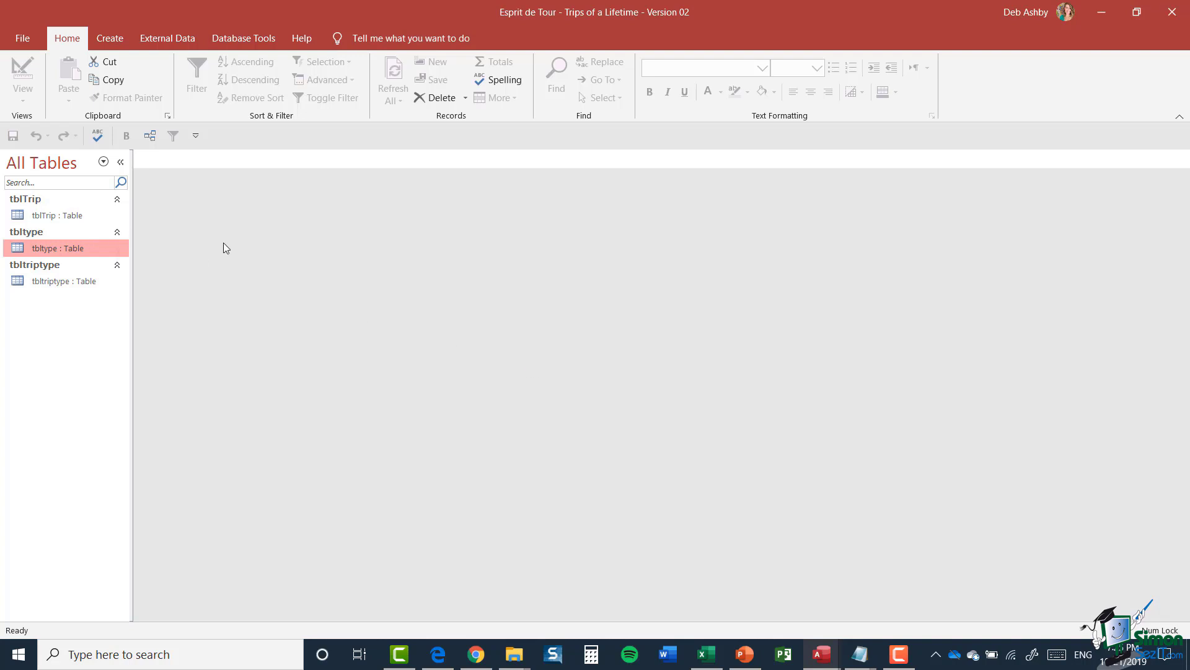
# Step: Open the tblTrip, tbltype and tbltriptype tables in Datasheet view
pyautogui.click(72, 218)
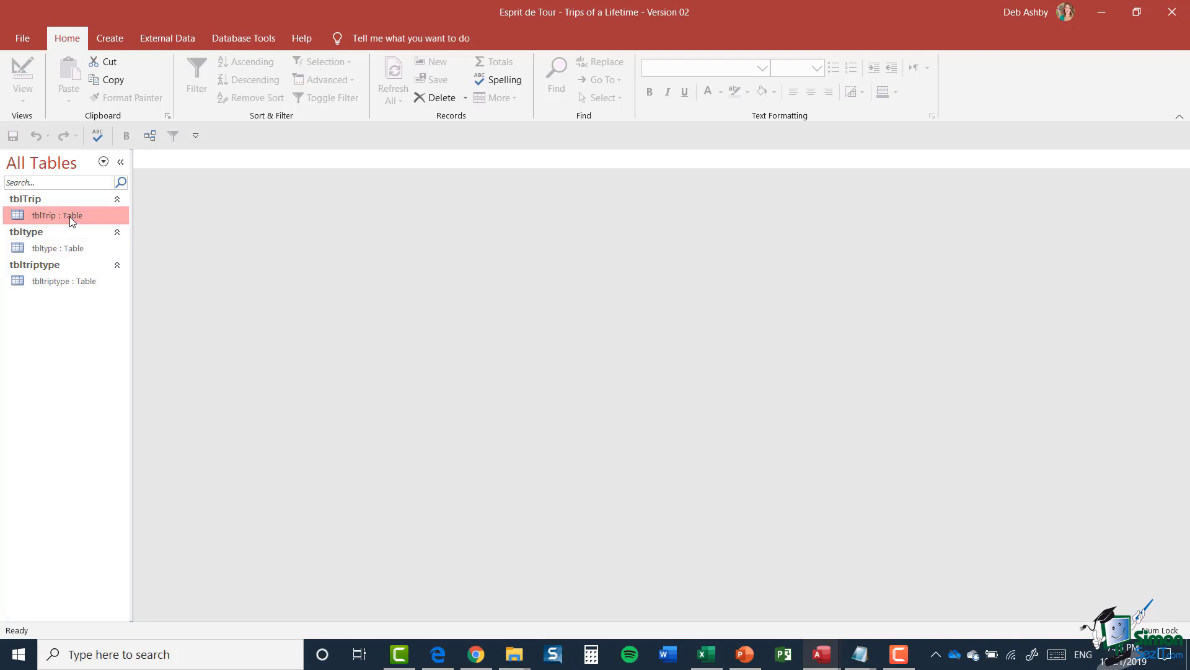
pyautogui.rightClick(72, 221)
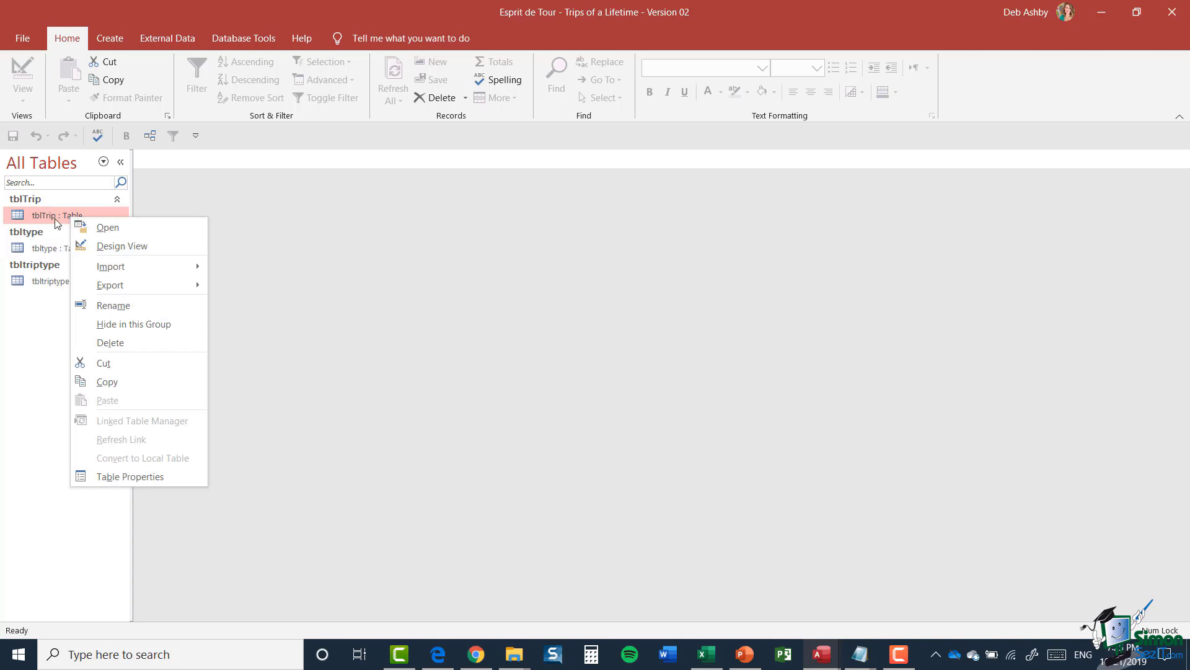
pyautogui.click(55, 222)
pyautogui.doubleClick(56, 223)
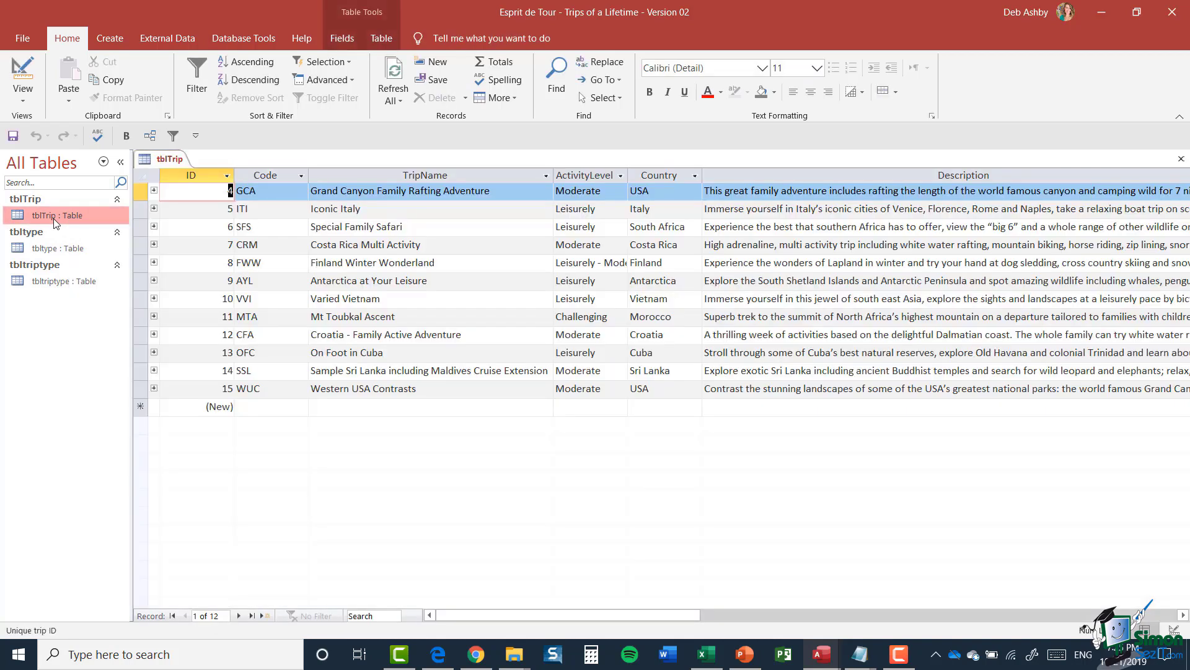
pyautogui.click(53, 249)
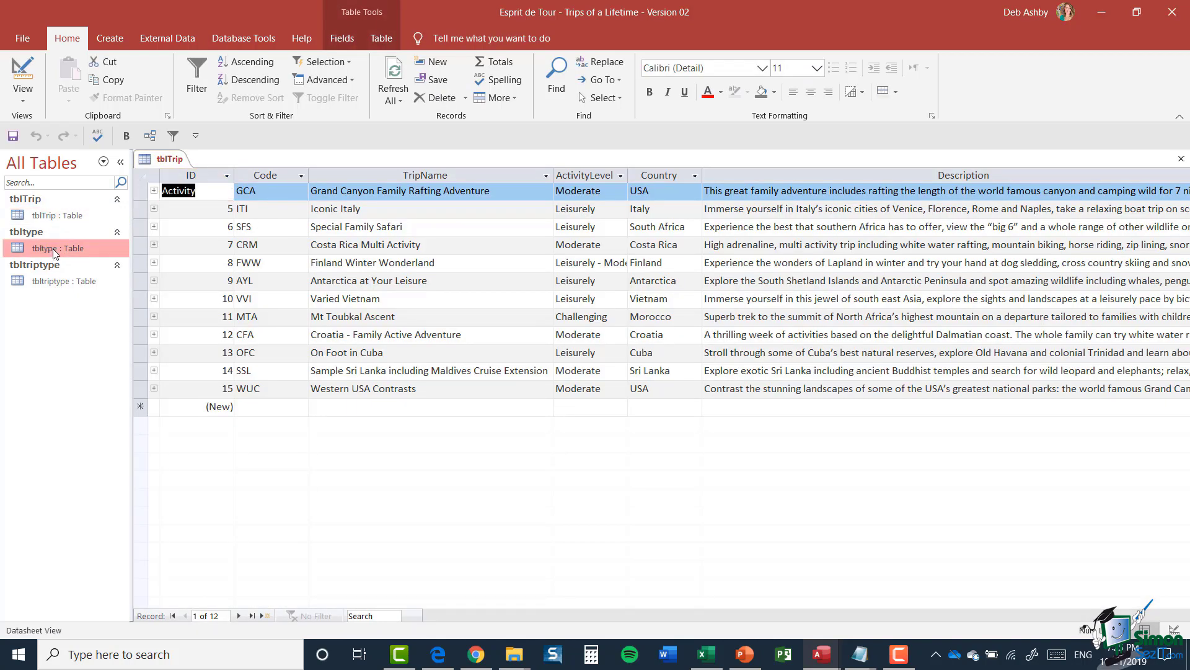
pyautogui.doubleClick(65, 283)
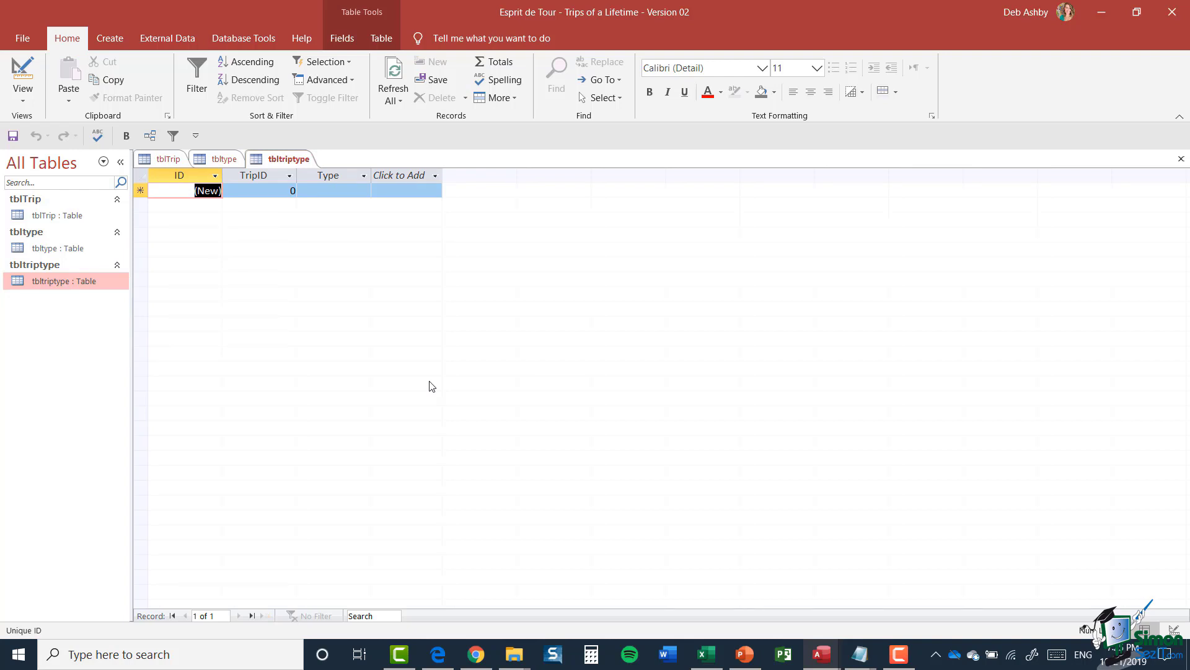
# Step: Switch to Notepad to read the Type line of the trip in TripDetails.txt, and return to Access
pyautogui.click(860, 652)
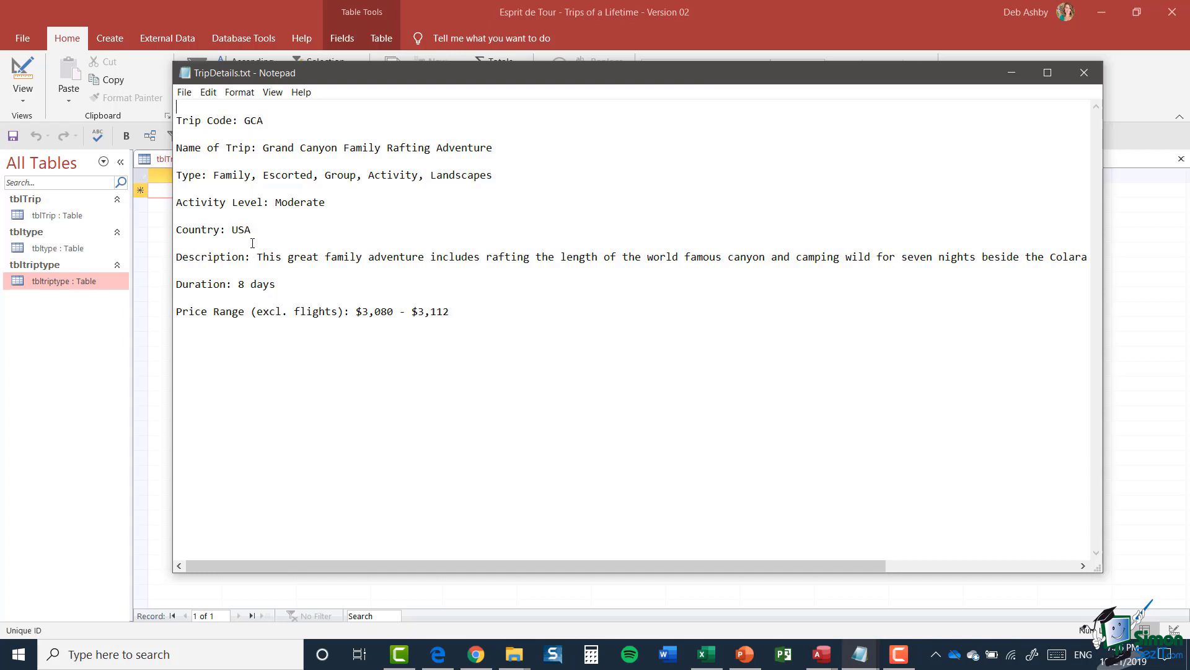
pyautogui.moveTo(176, 177); pyautogui.dragTo(499, 176)
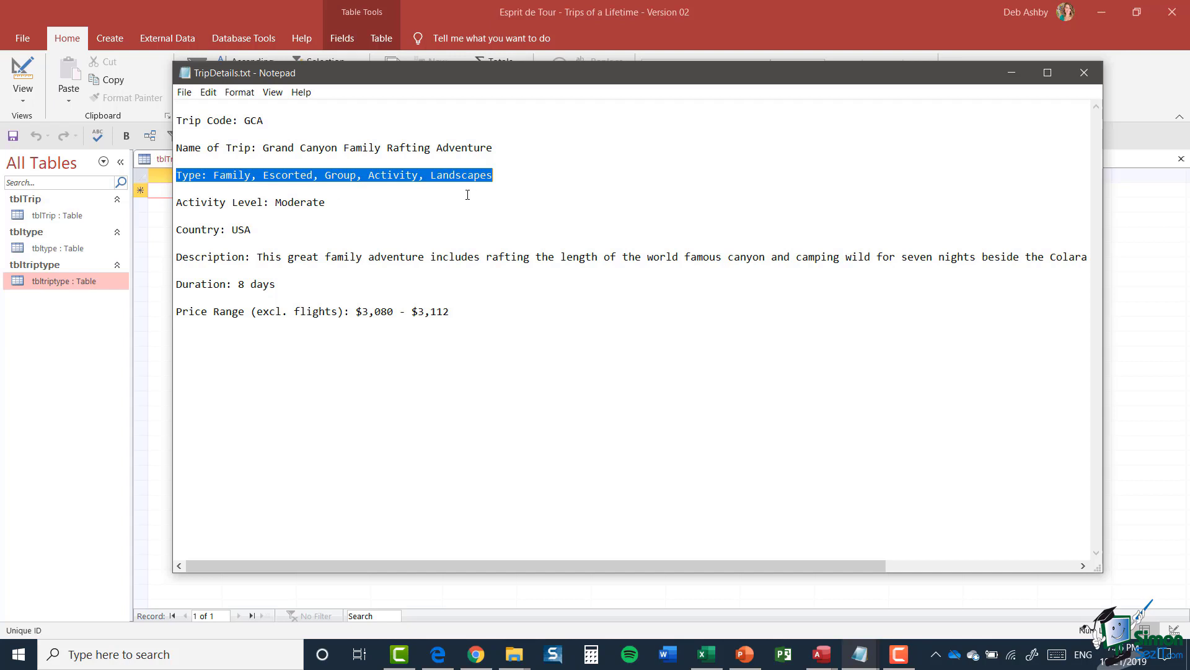
pyautogui.hotkey('alt', 'Tab')
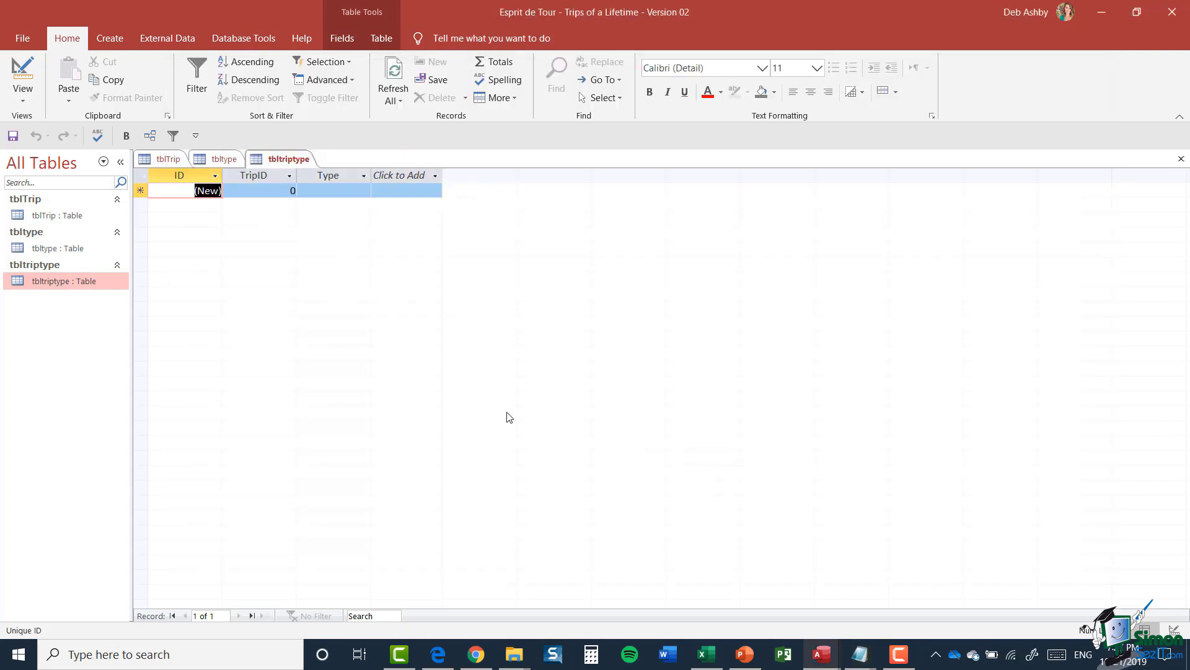
# Step: Look through the open tables and check the ID of the Grand Canyon Family Rafting Adventure record in tblTrip
pyautogui.click(165, 160)
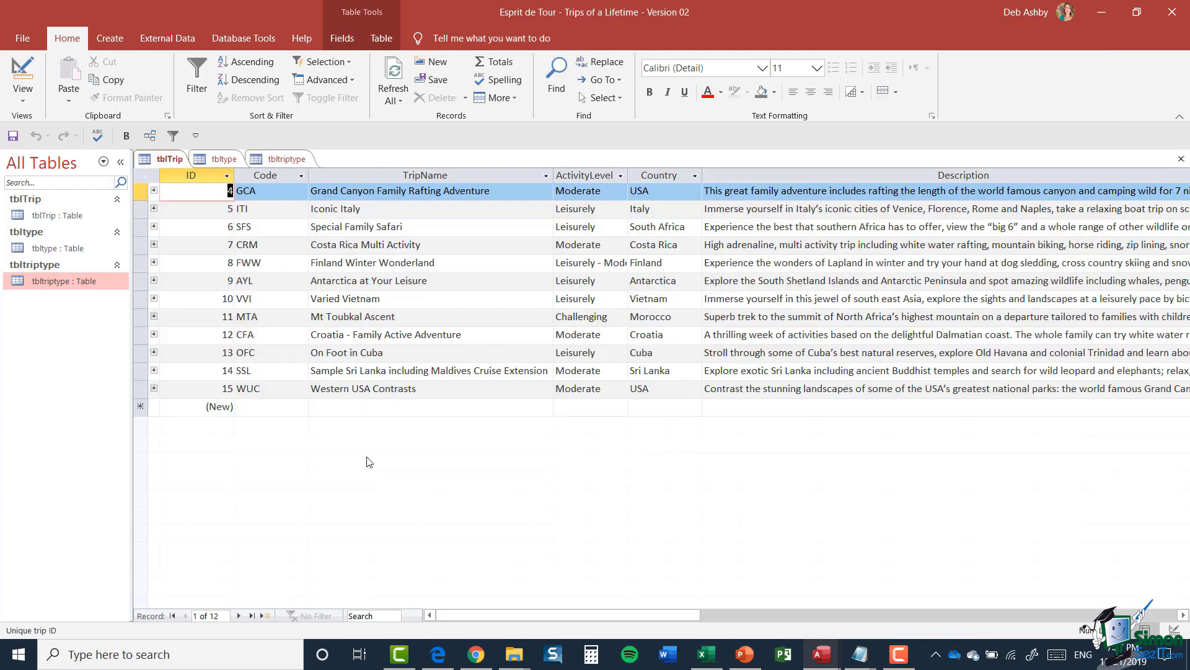
pyautogui.click(218, 159)
pyautogui.click(287, 159)
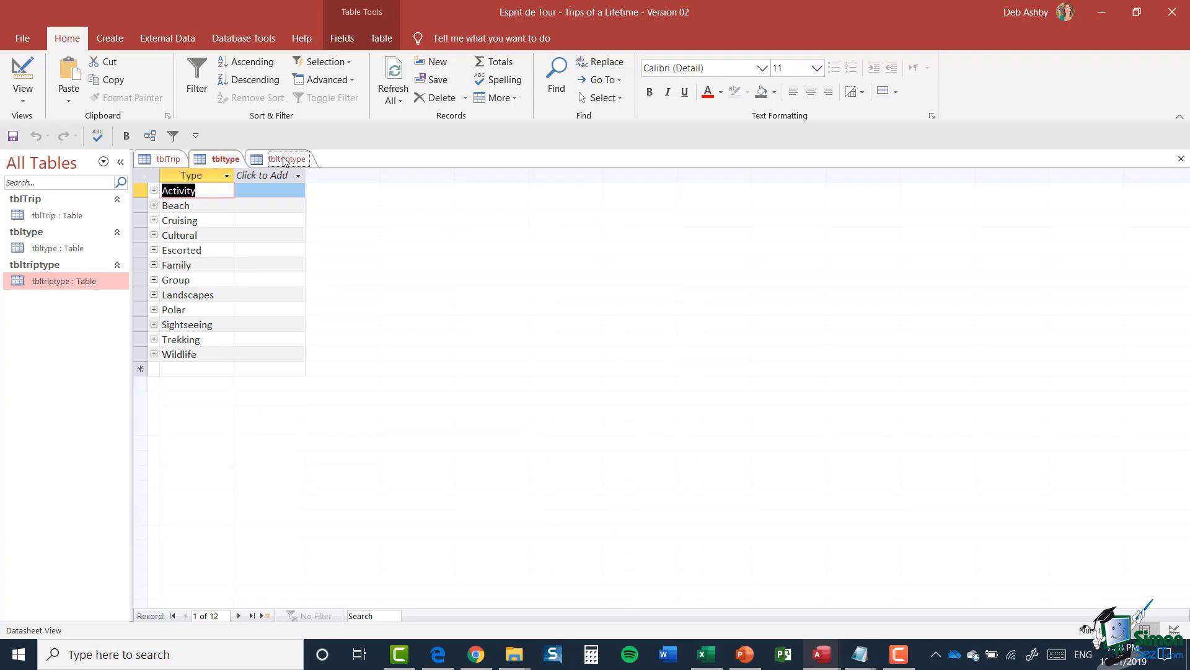
pyautogui.click(167, 160)
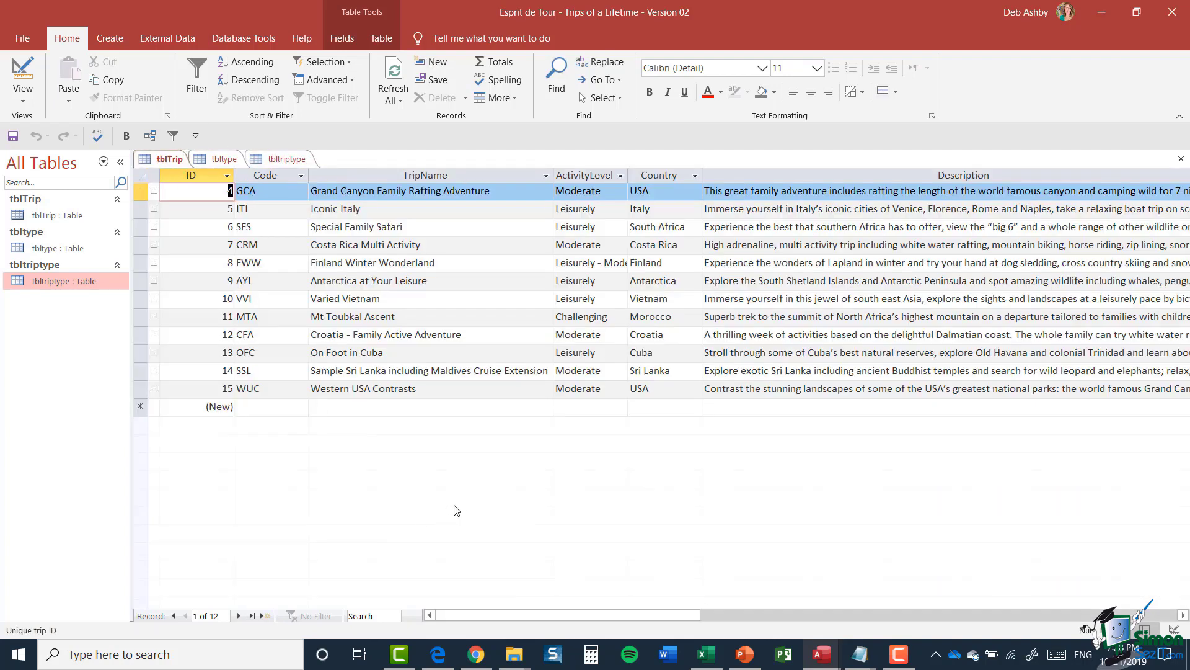
pyautogui.click(141, 193)
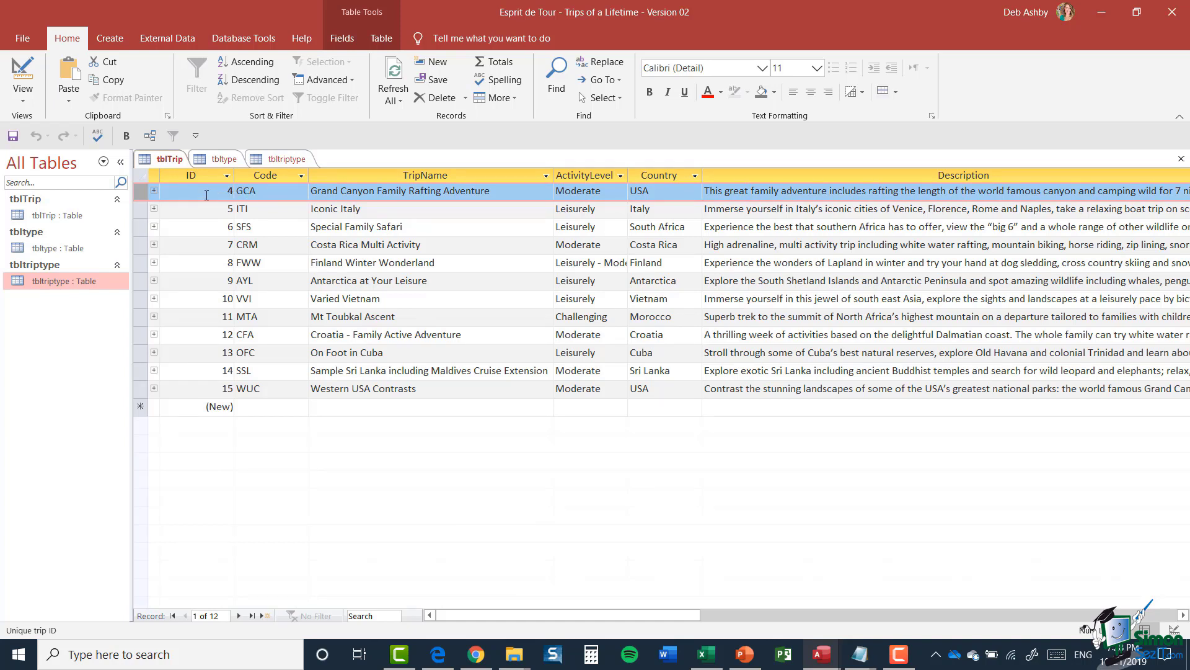
# Step: Add a first record to tbltriptype with TripID 4 and Type Family
pyautogui.click(288, 164)
pyautogui.click(289, 191)
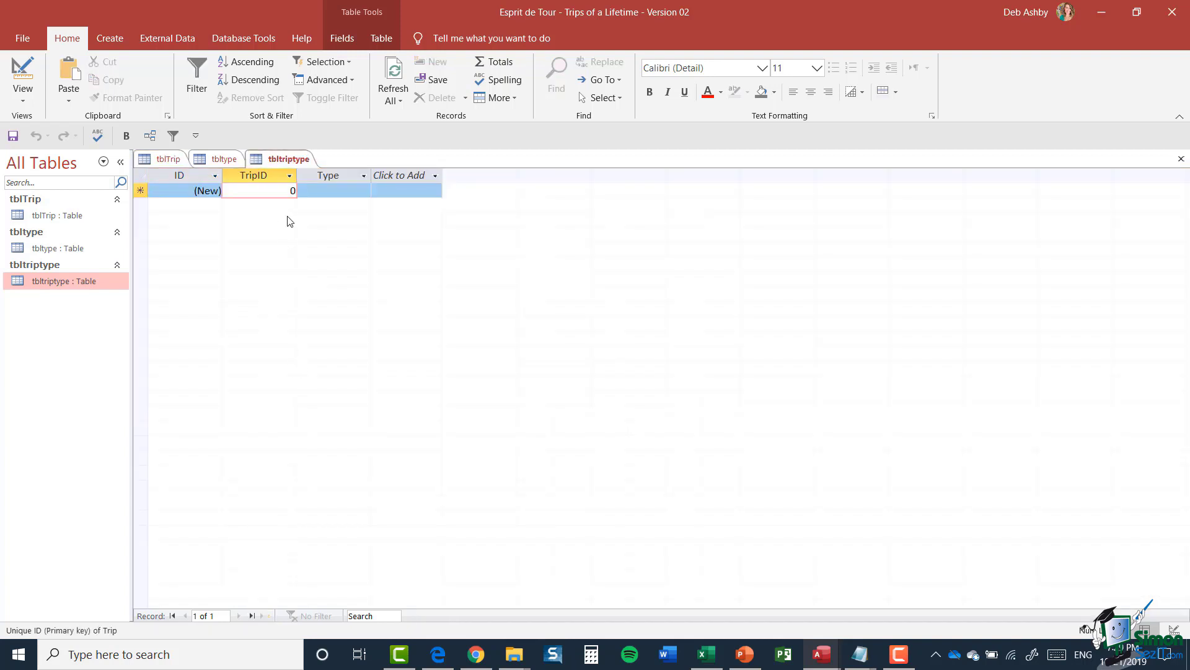
pyautogui.moveTo(289, 191); pyautogui.dragTo(299, 190)
pyautogui.write('4')
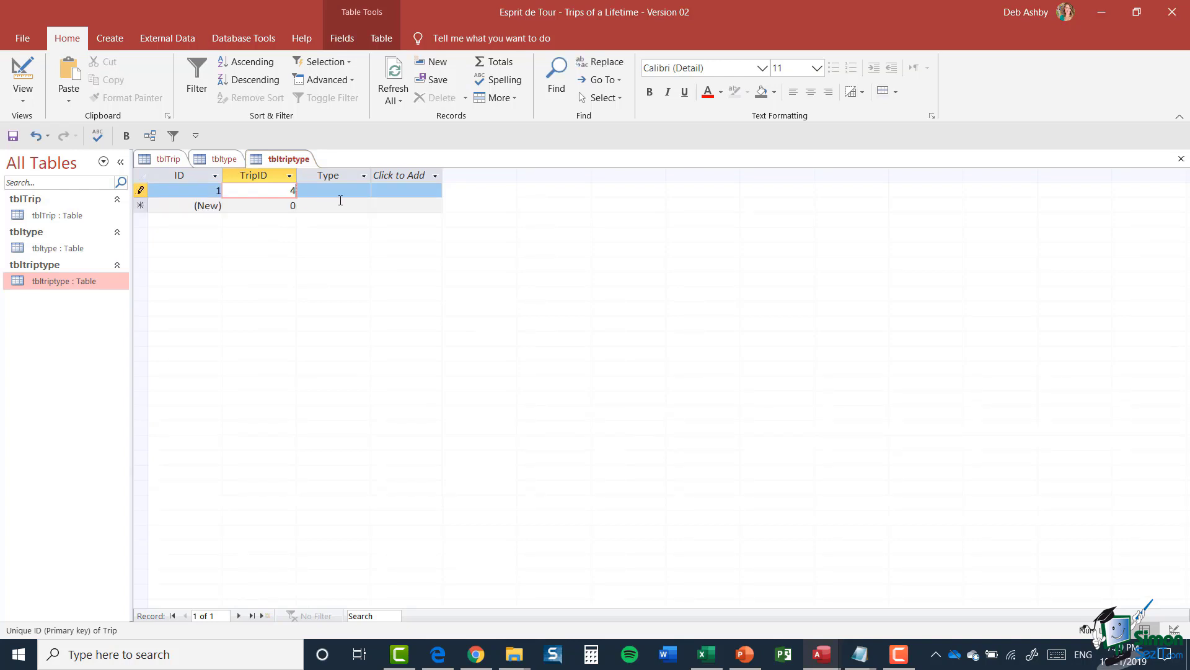
pyautogui.click(341, 190)
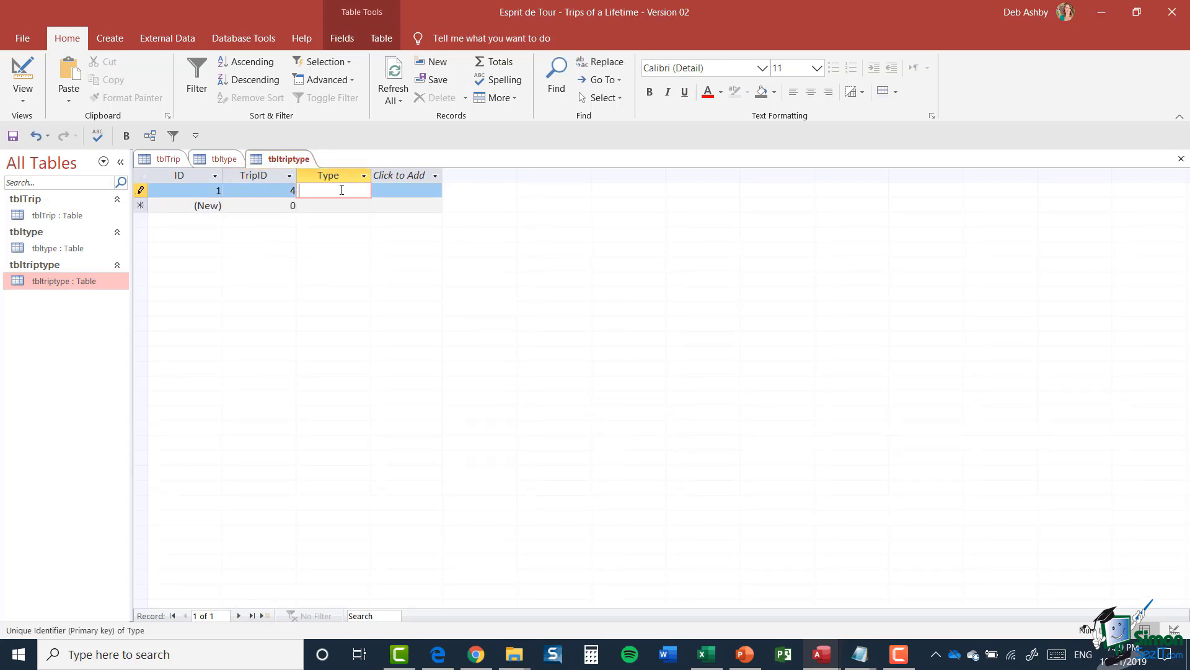
pyautogui.write('Family')
pyautogui.press('Return')
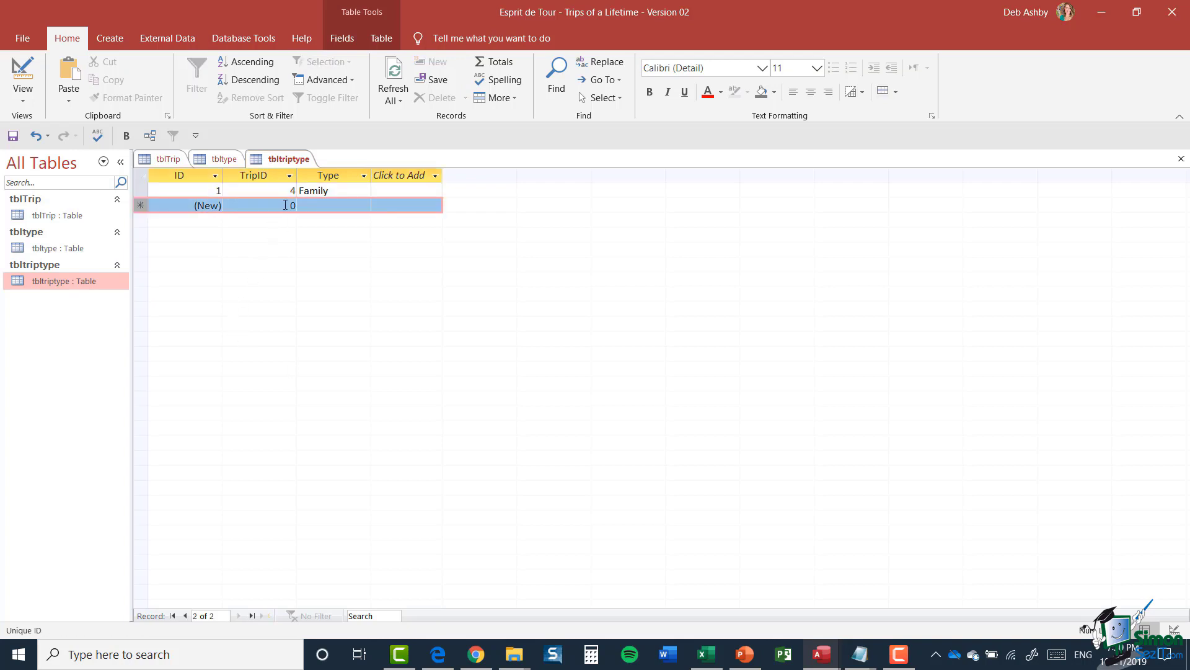
# Step: Add a second record to tbltriptype with TripID 4 and Type Escorted
pyautogui.click(282, 205)
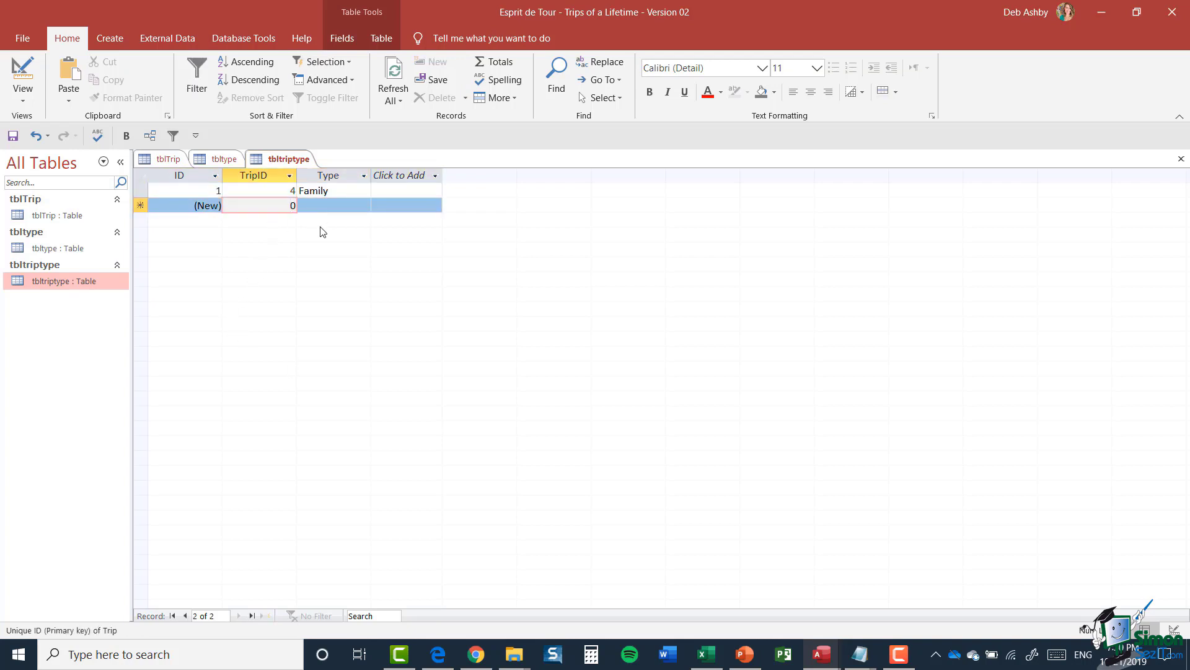
pyautogui.write('4')
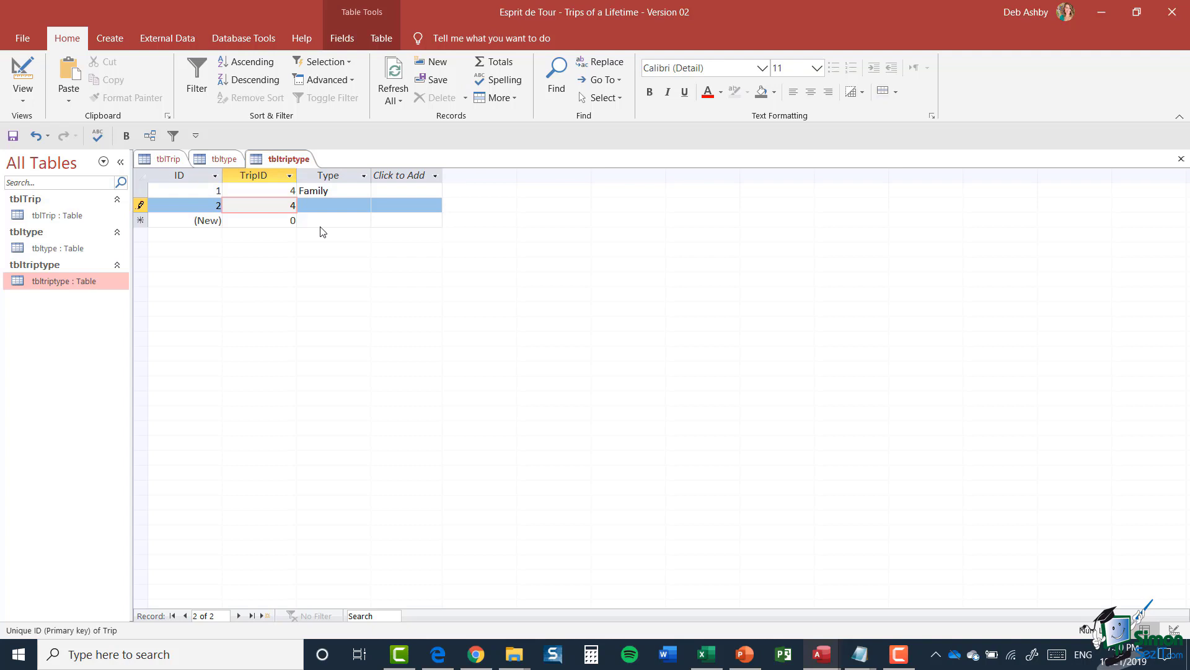
pyautogui.press('Tab')
pyautogui.write('E')
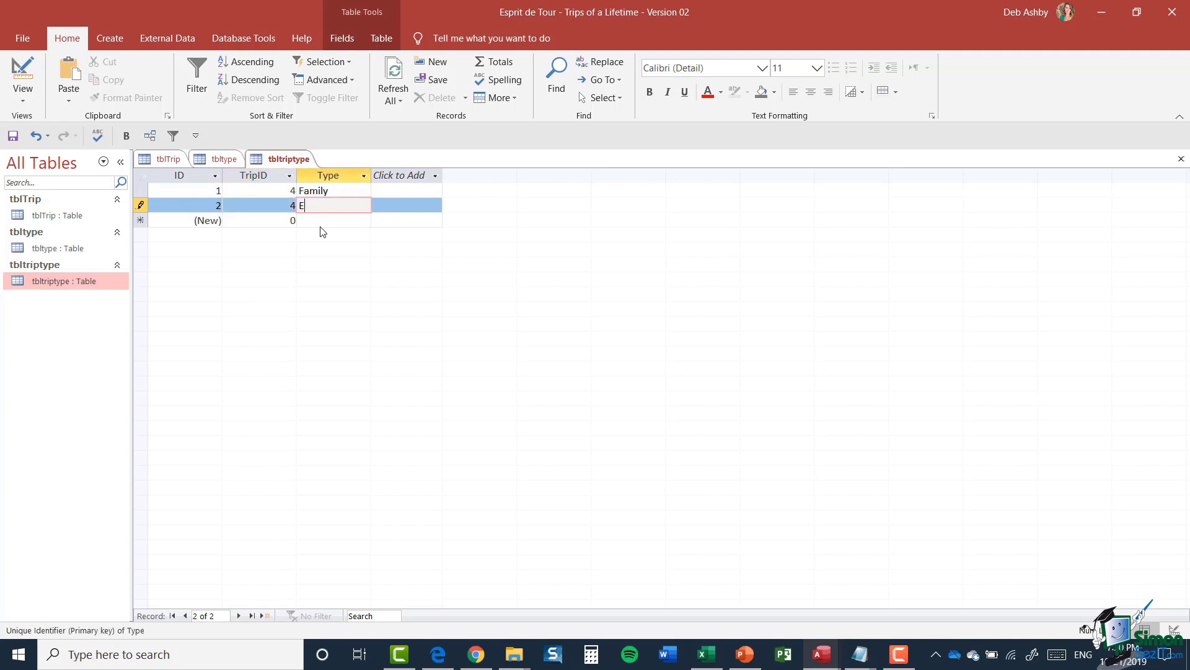
pyautogui.write('scorted')
pyautogui.press('Down')
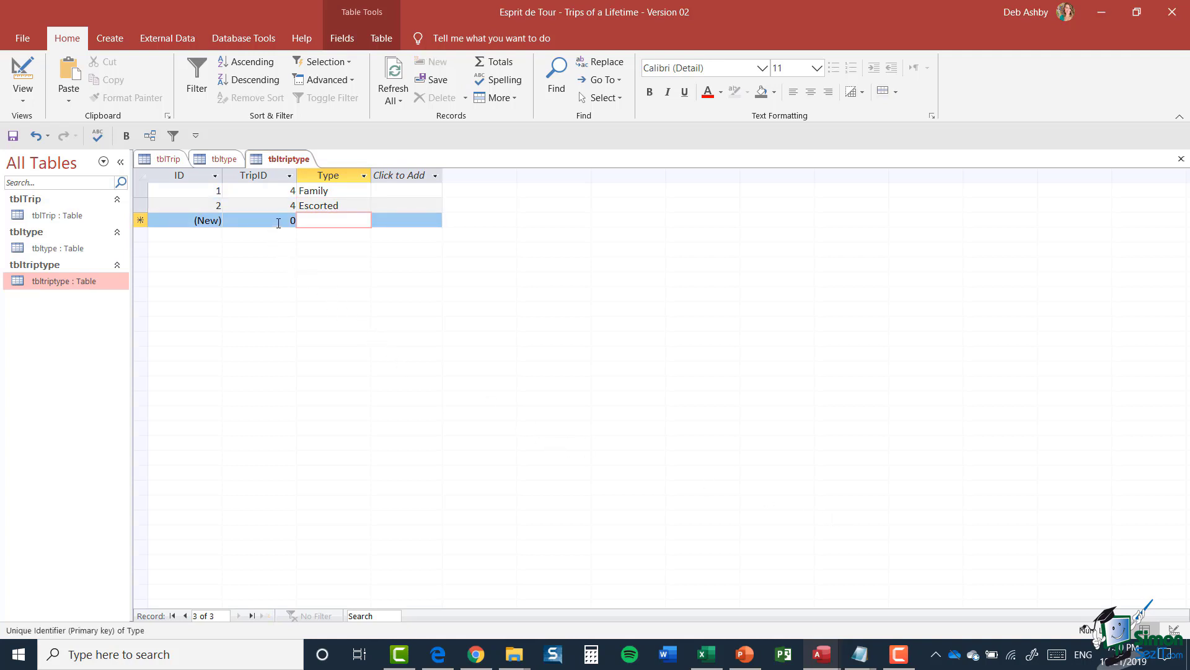
# Step: Try to add a third record to tbltriptype with TripID 3 and Type Group
pyautogui.moveTo(276, 221); pyautogui.dragTo(303, 222)
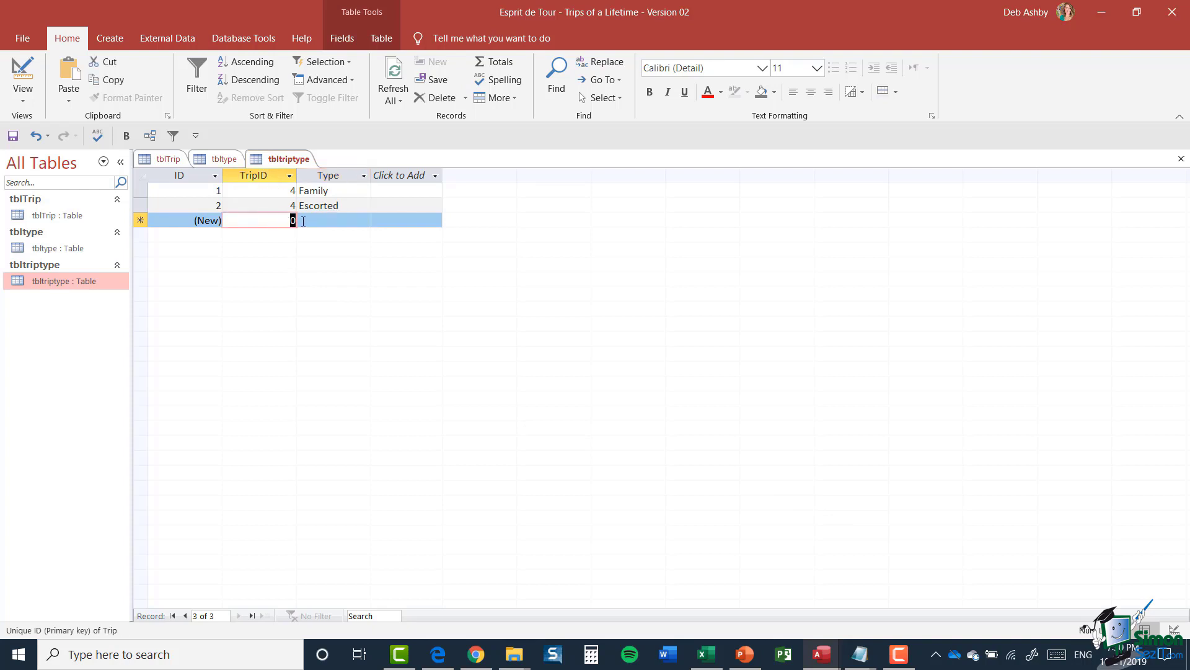
pyautogui.write('3')
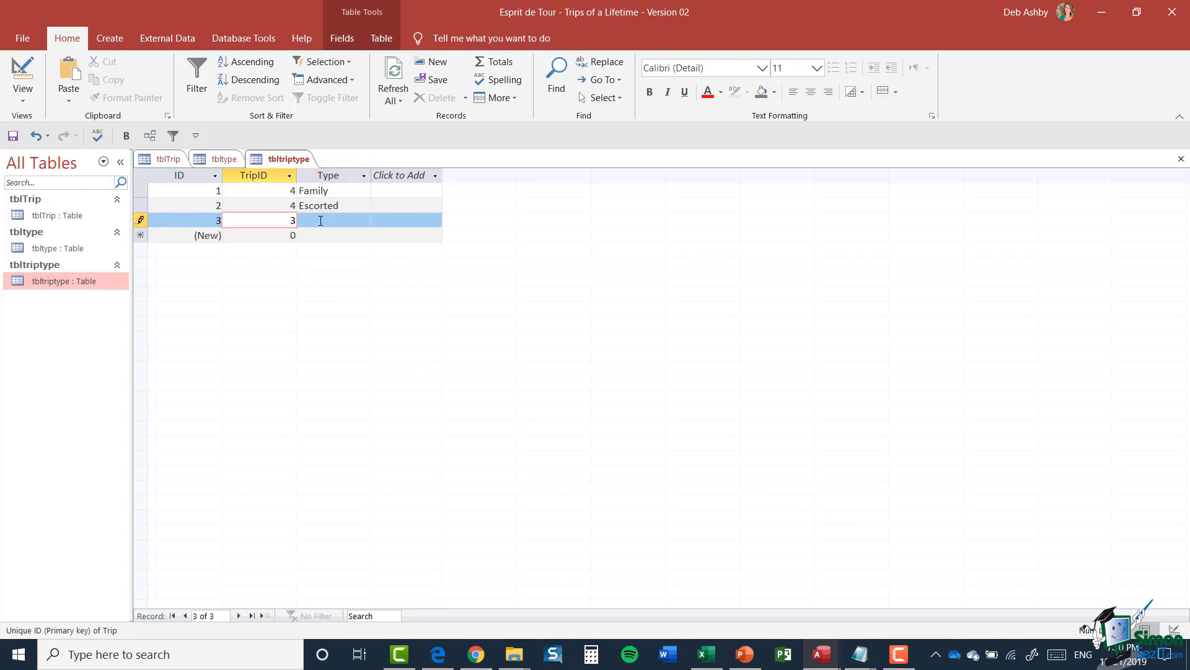
pyautogui.click(321, 220)
pyautogui.write('Group')
pyautogui.press('Return')
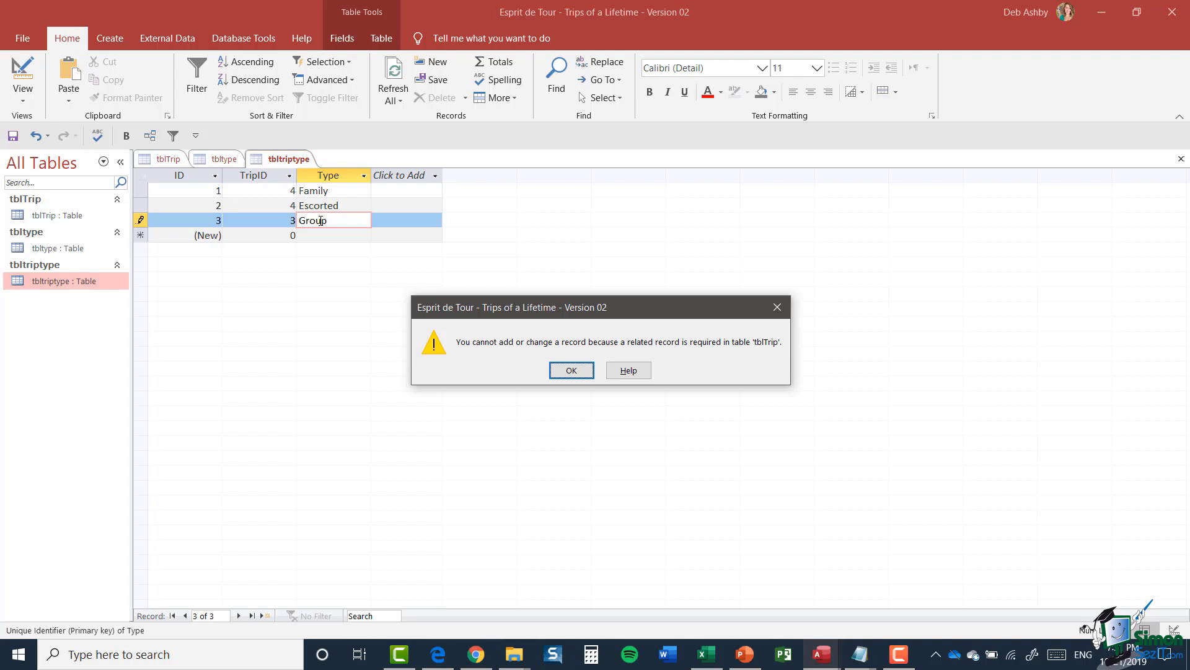
# Step: Dismiss the related-record warning and set the TripID of the Group record in tbltriptype to 4
pyautogui.click(557, 375)
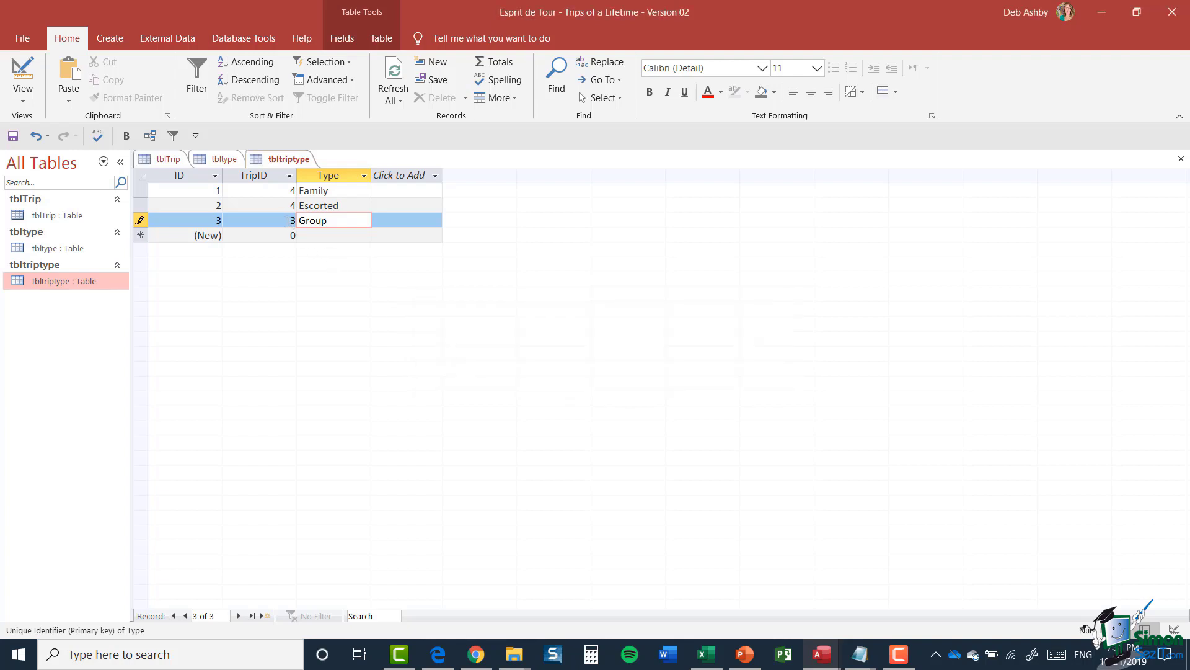
pyautogui.doubleClick(294, 221)
pyautogui.write('4')
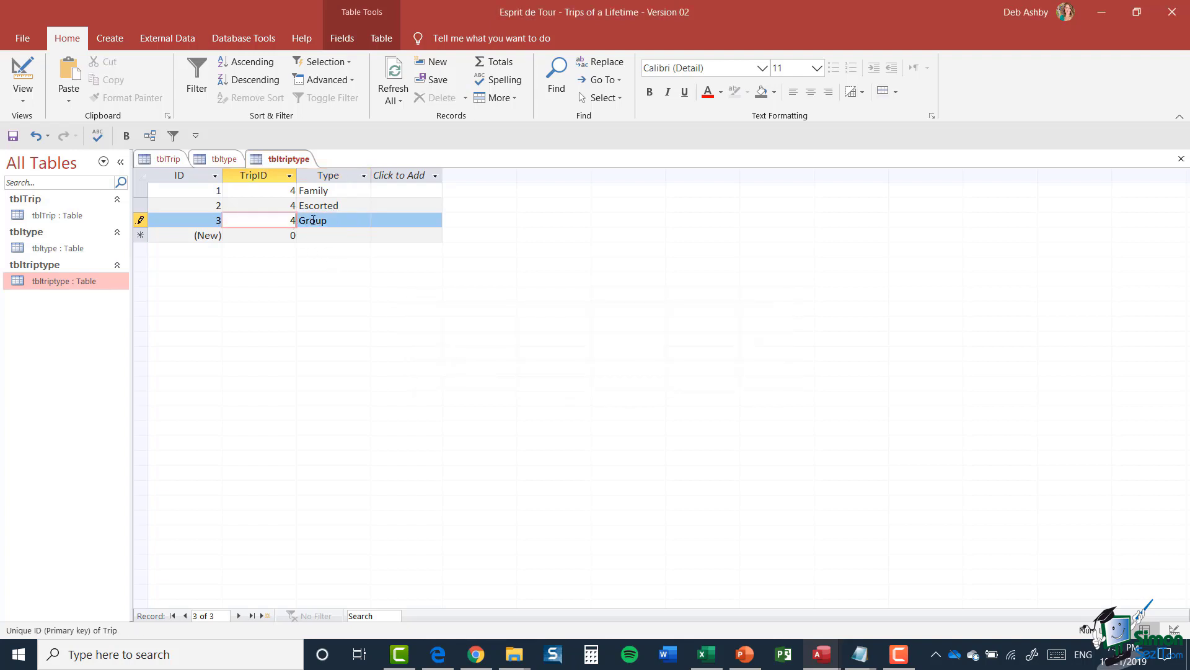
# Step: Add two more records to tbltriptype with TripID 4, one of Type Activity and one of Type Landscapes
pyautogui.press('Down')
pyautogui.write('4')
pyautogui.press('Tab')
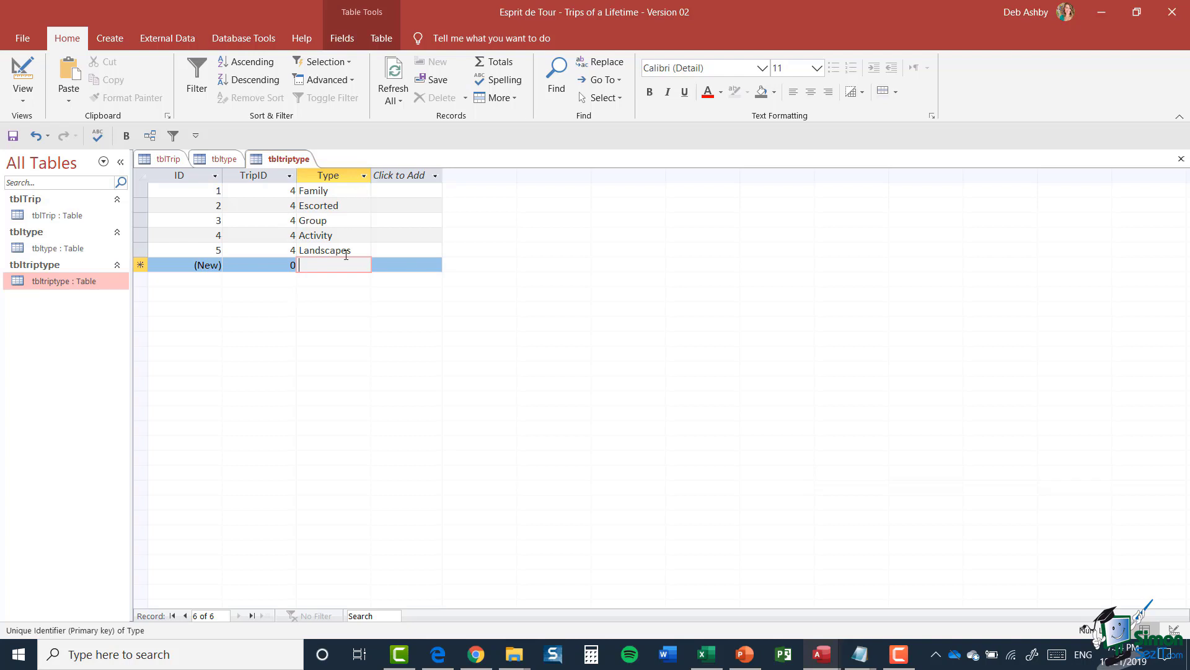
# Step: Try to delete the Grand Canyon Family Rafting Adventure record from tblTrip, then dismiss the resulting message
pyautogui.click(170, 159)
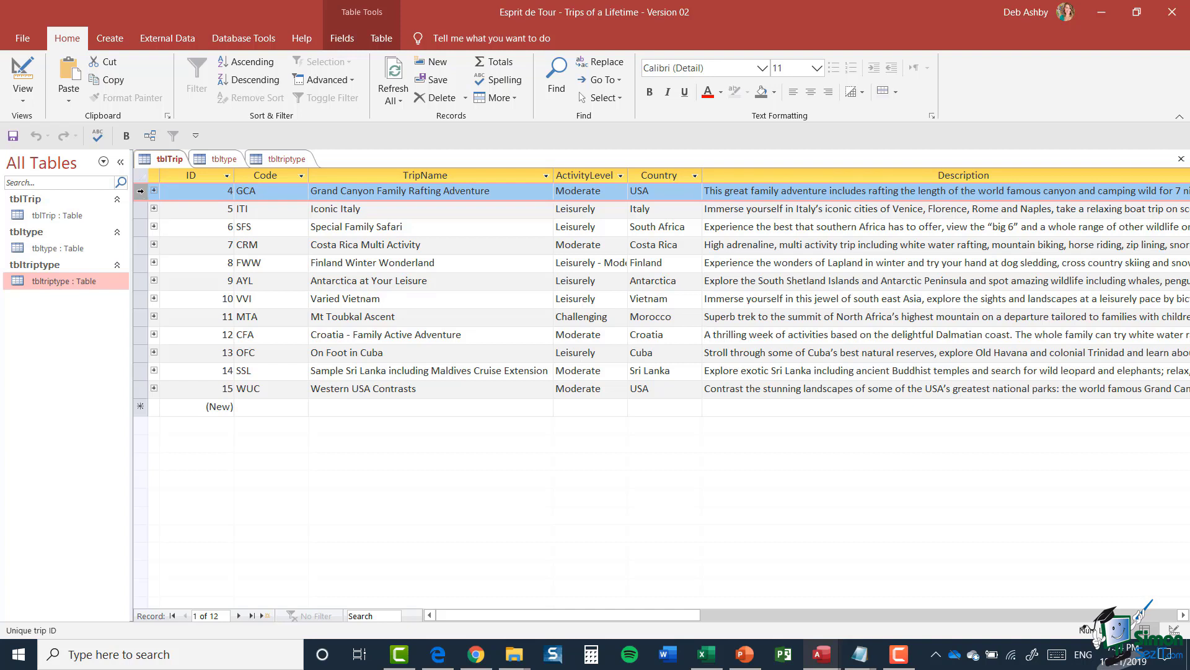
pyautogui.click(436, 97)
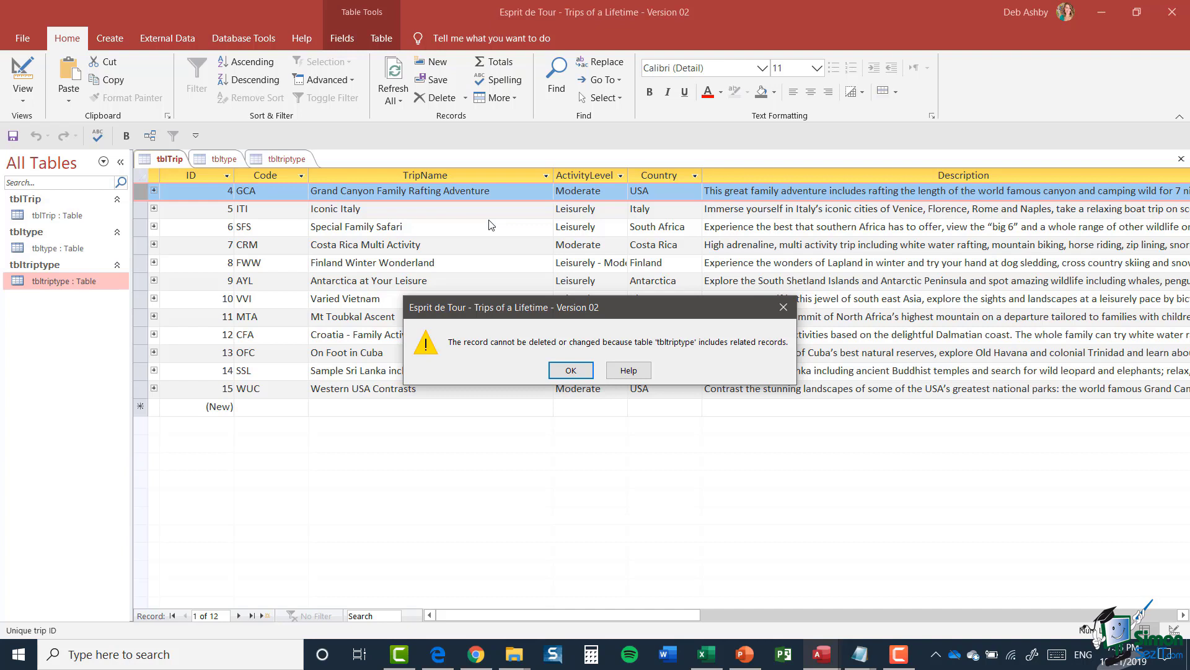
pyautogui.press('Return')
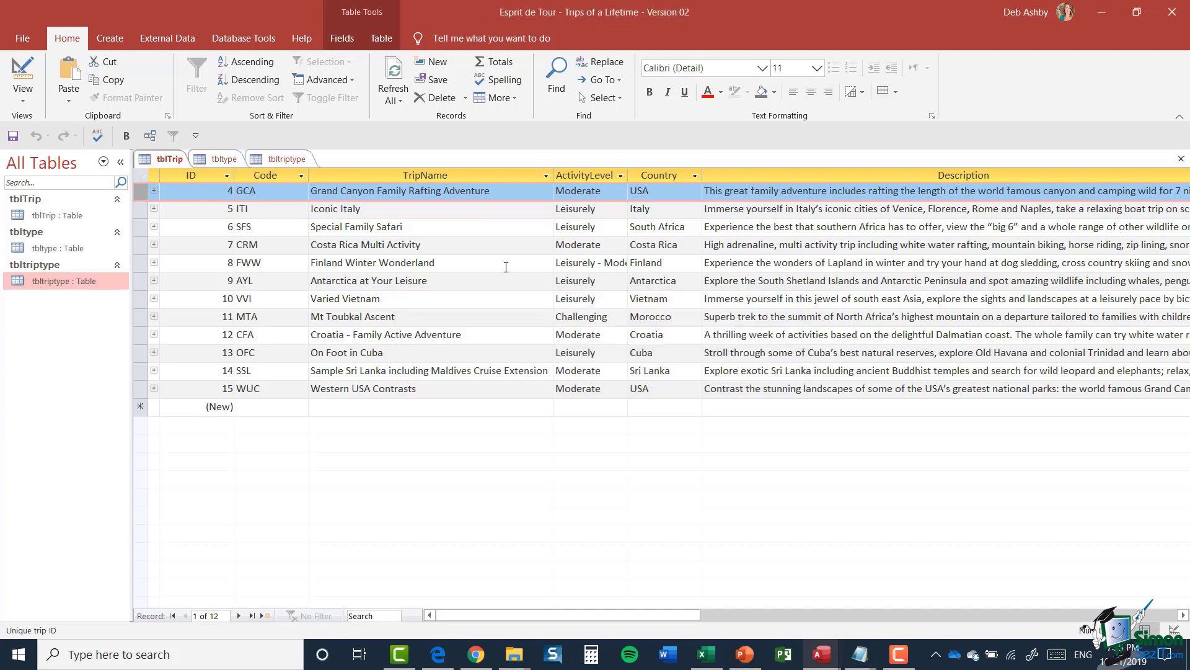